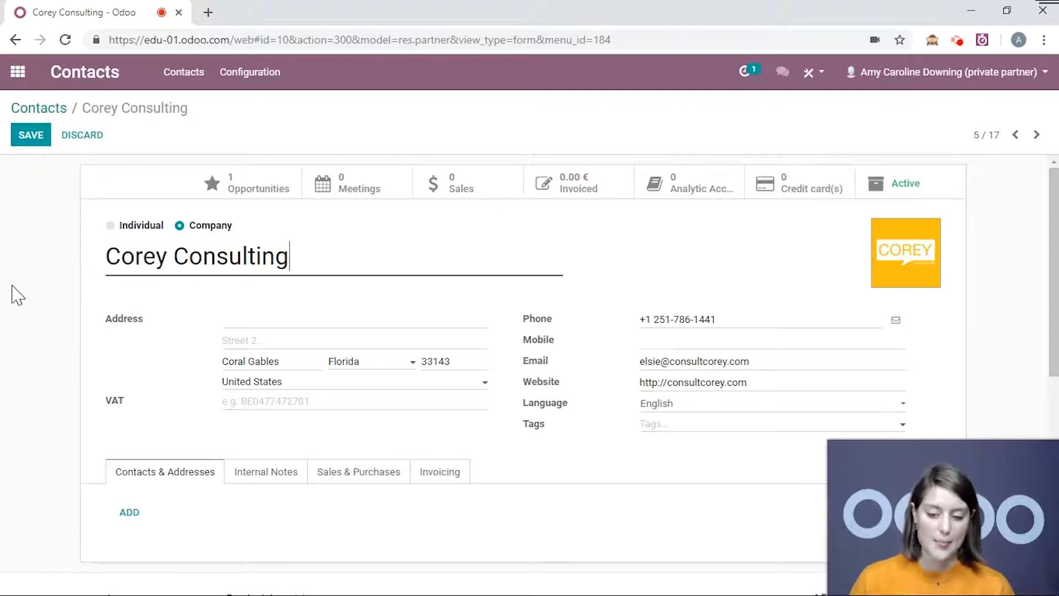
pyautogui.scroll(-1, 11, 293)
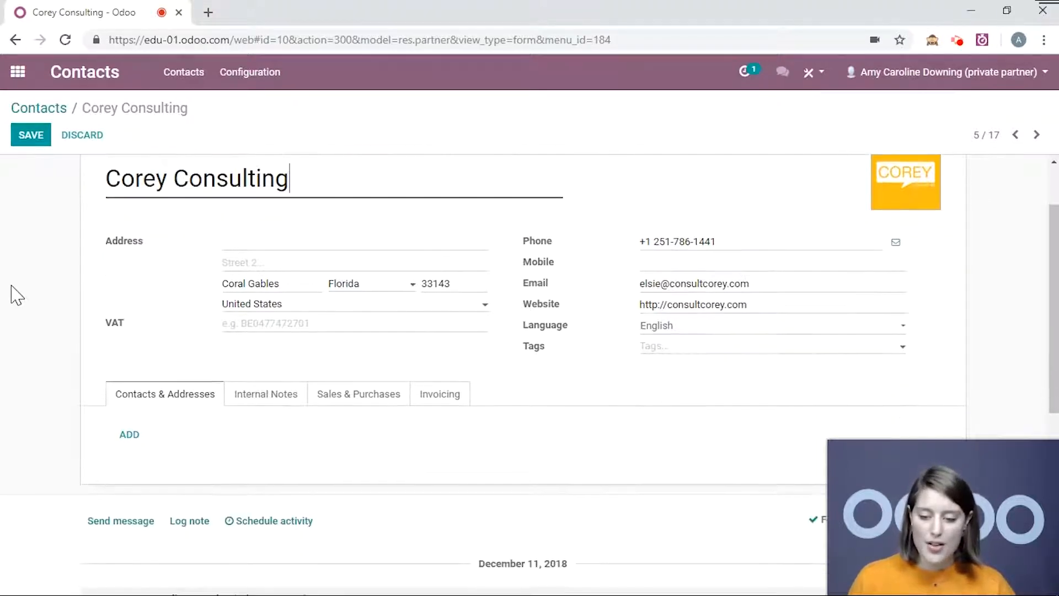
pyautogui.scroll(1, 7, 289)
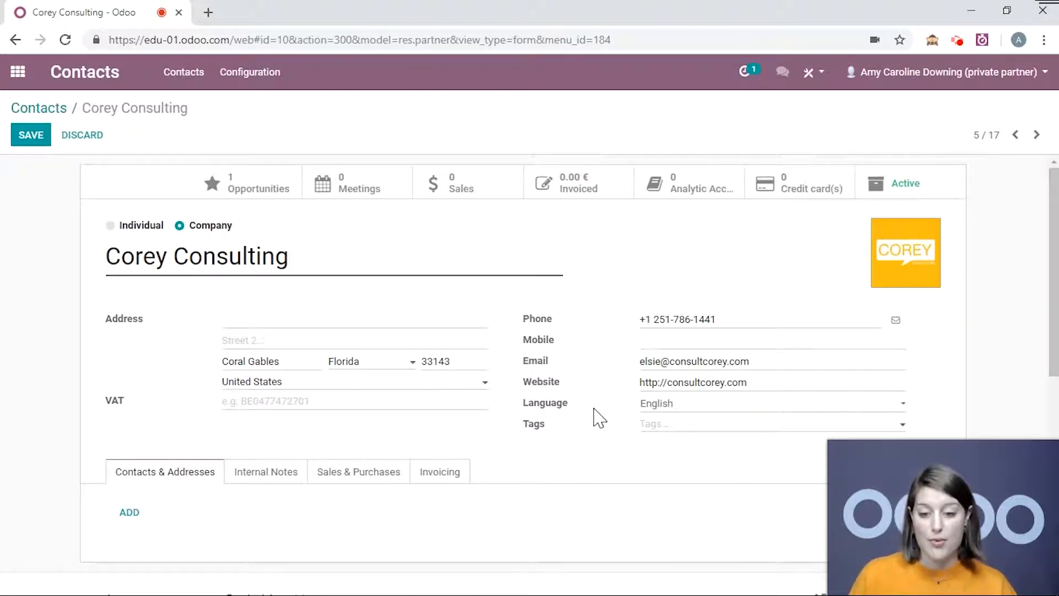
pyautogui.scroll(-1, 184, 387)
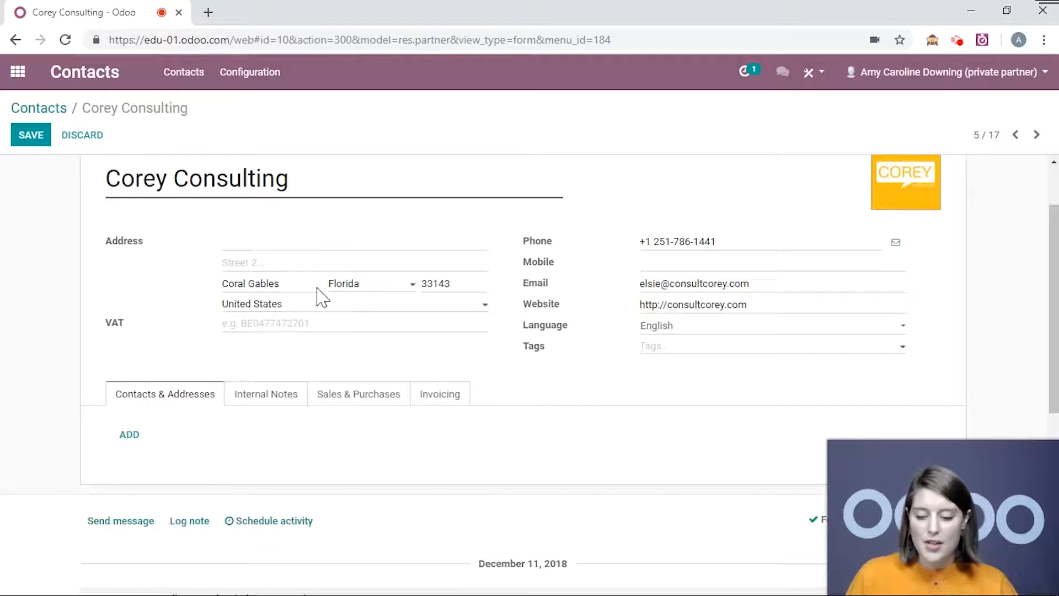
pyautogui.scroll(1, 196, 395)
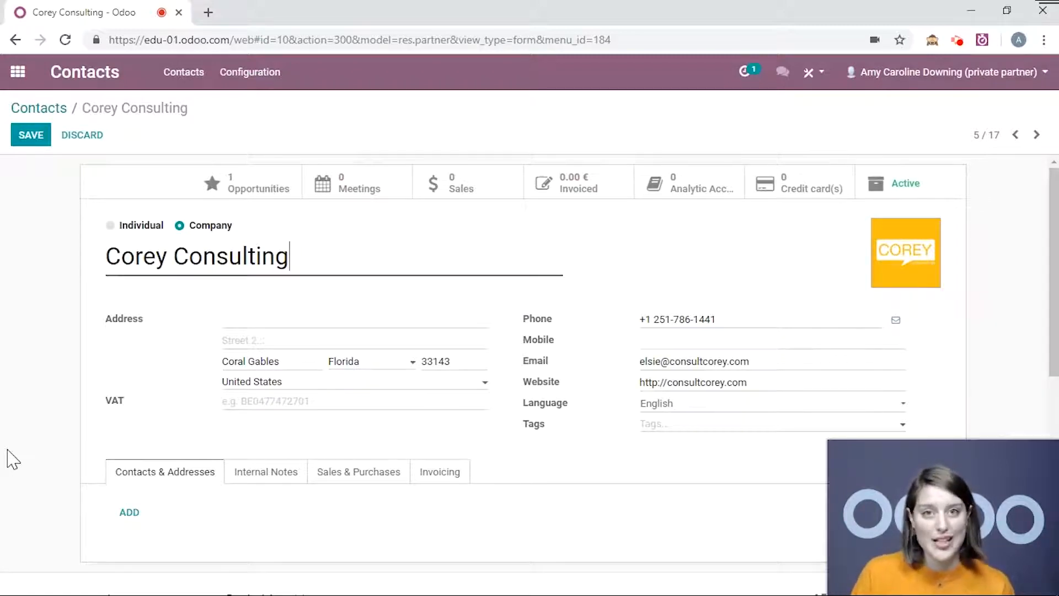
# Discard the new contact under Corey Consulting and show its empty Internal Notes tab.
pyautogui.click(131, 513)
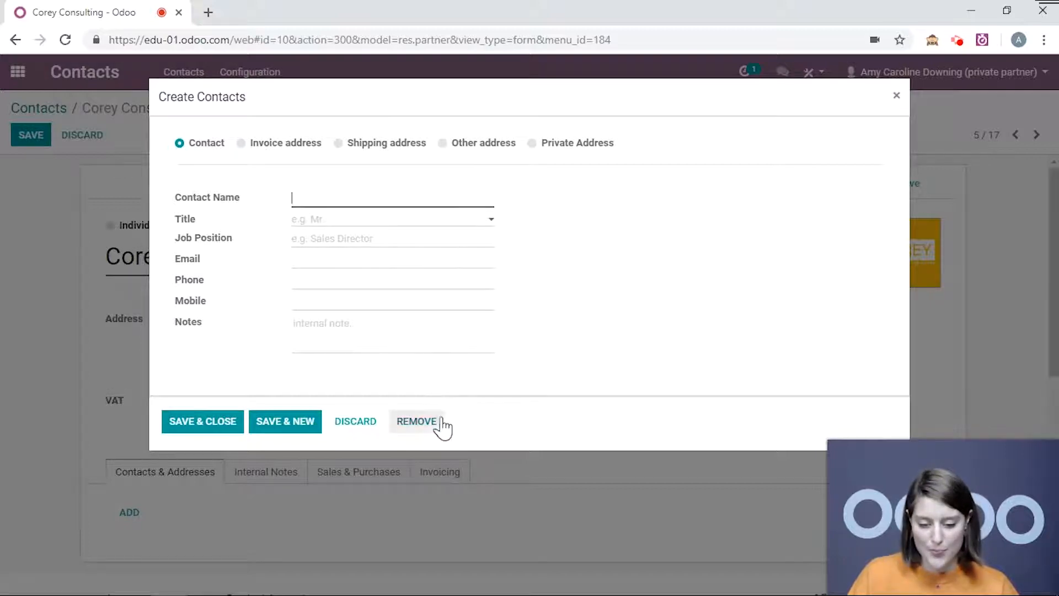
pyautogui.click(367, 423)
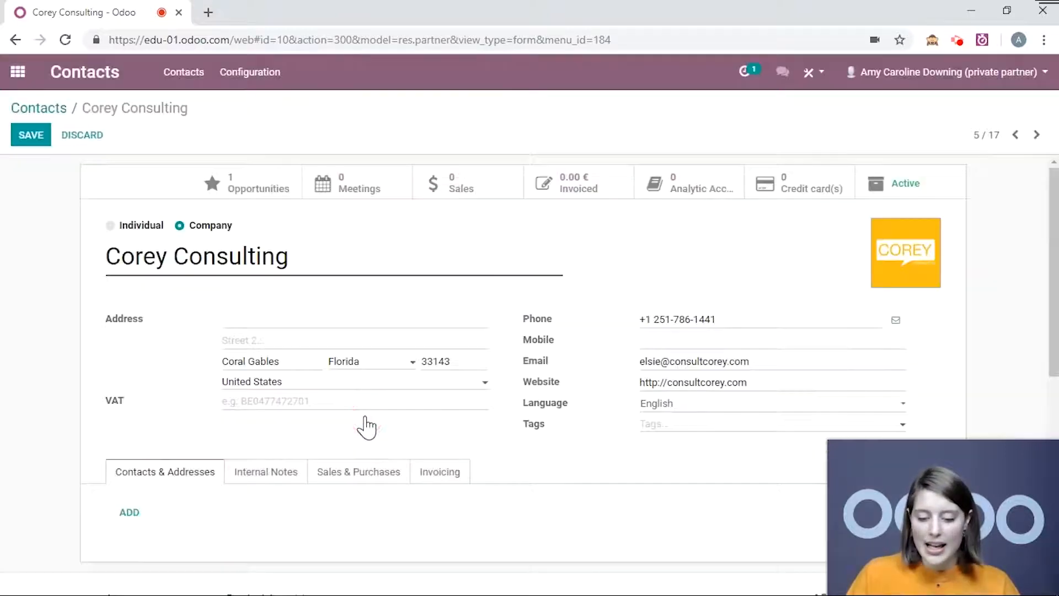
pyautogui.click(266, 474)
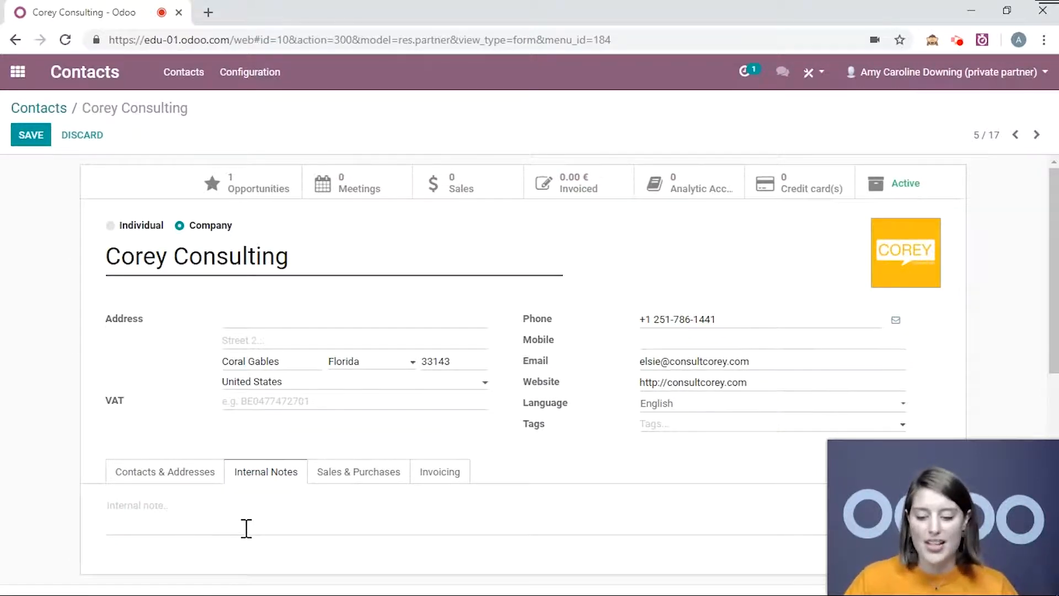
# Review Sales & Purchases (customer, Public Pricelist EUR, not a vendor), then show Invoicing.
pyautogui.click(379, 480)
pyautogui.scroll(-1, 634, 414)
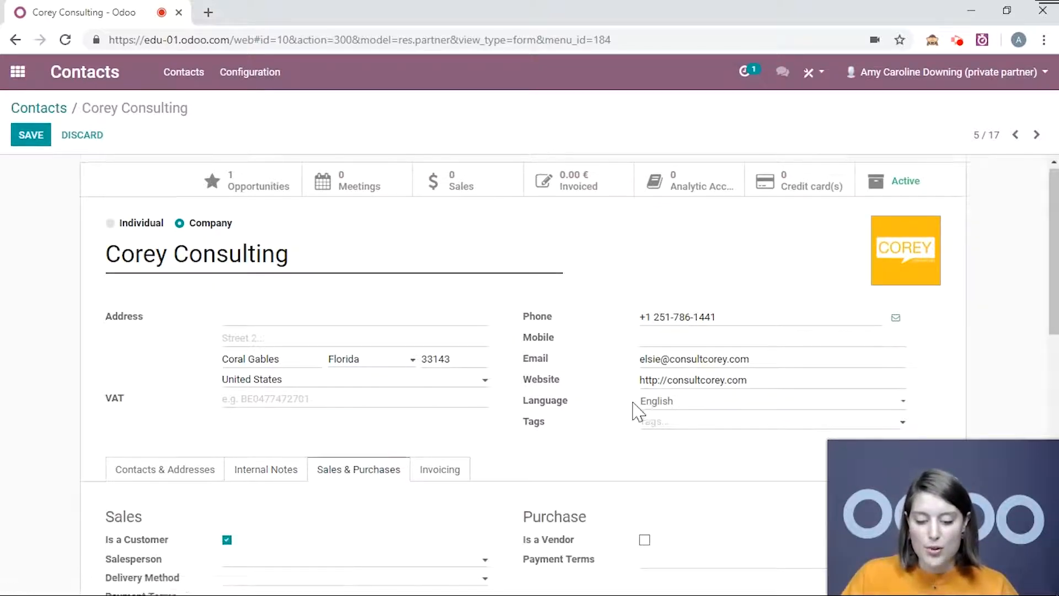
pyautogui.scroll(-3, 502, 307)
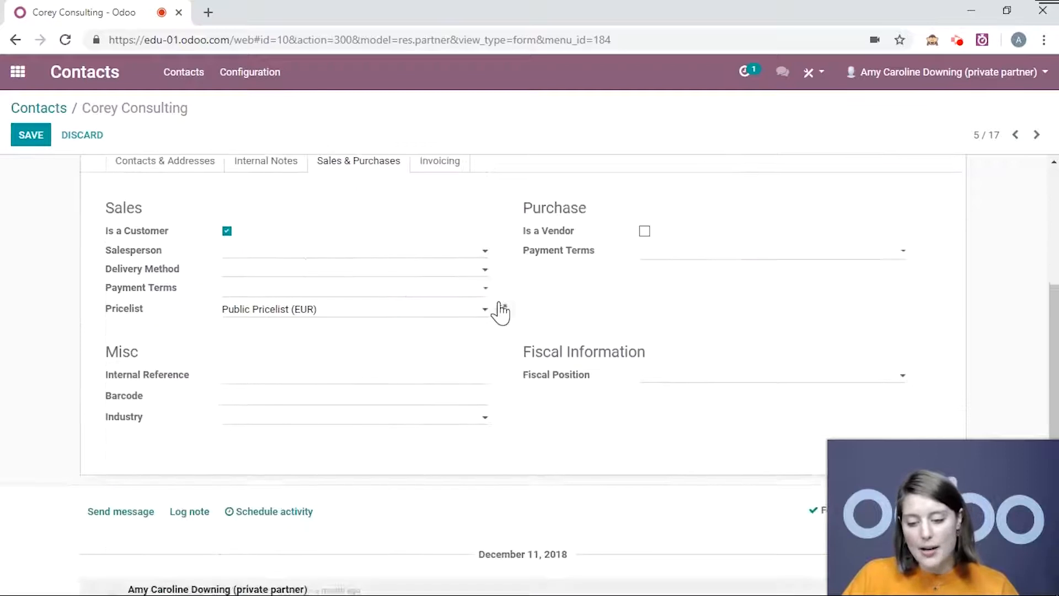
pyautogui.scroll(1, 314, 274)
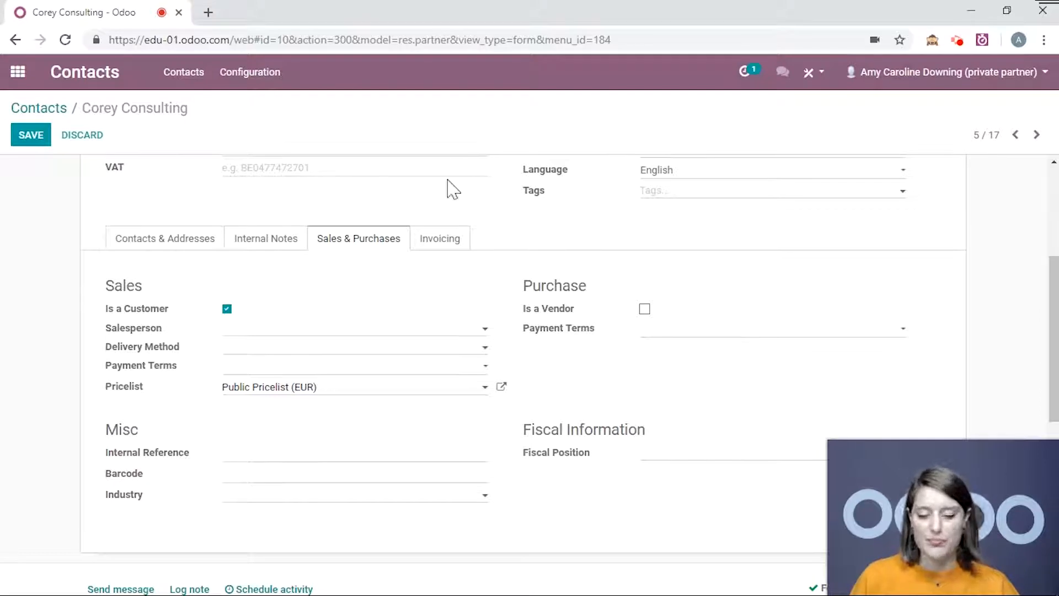
pyautogui.click(450, 243)
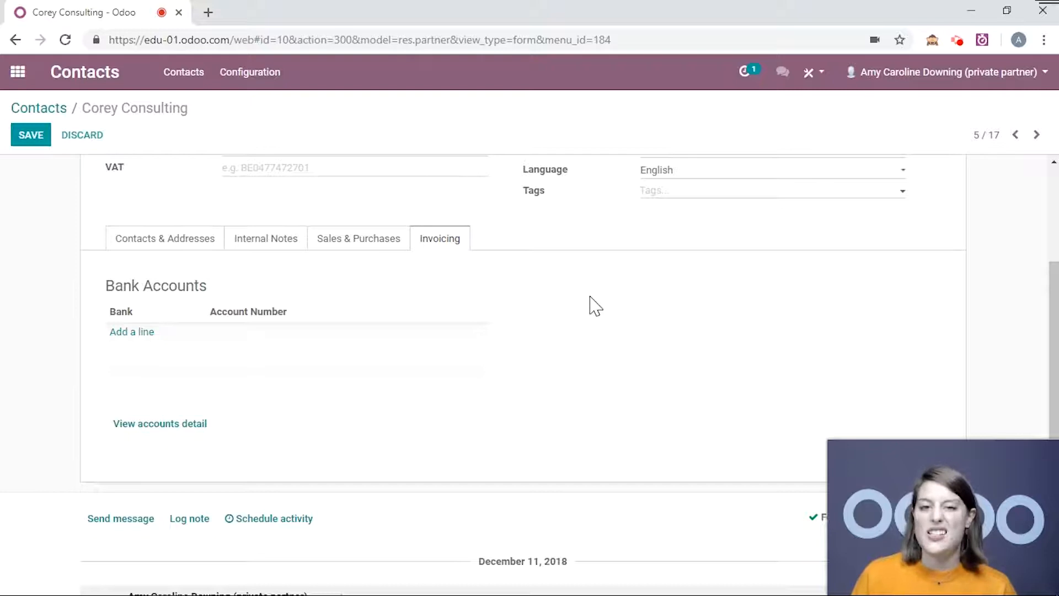
# Confirm the Bank Accounts list is empty and save the Corey Consulting record.
pyautogui.scroll(4, 594, 305)
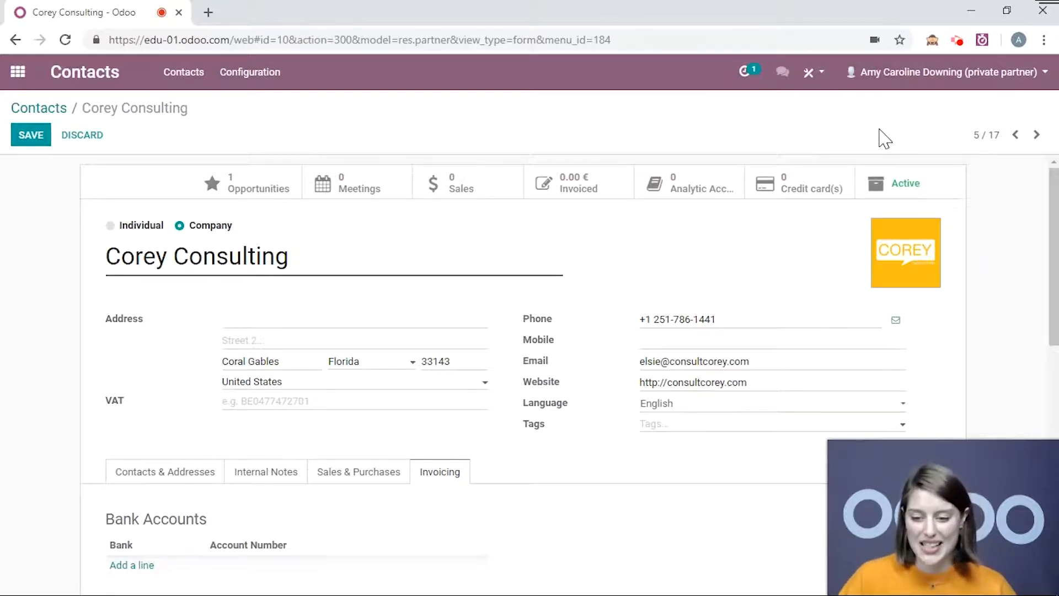
pyautogui.click(33, 141)
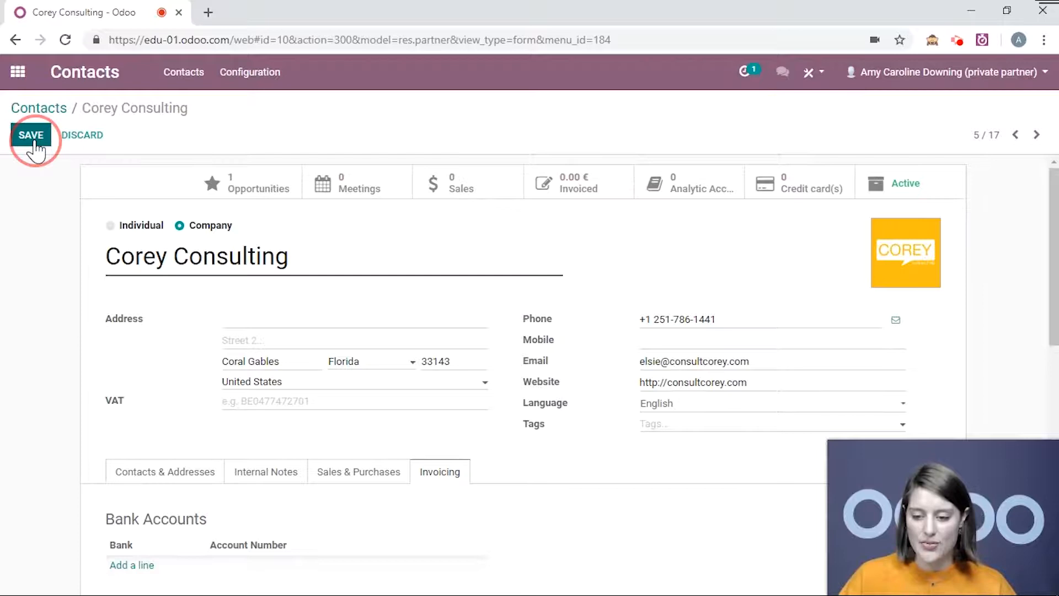
# Return to all contacts and open Amy's contact record in edit mode.
pyautogui.click(37, 107)
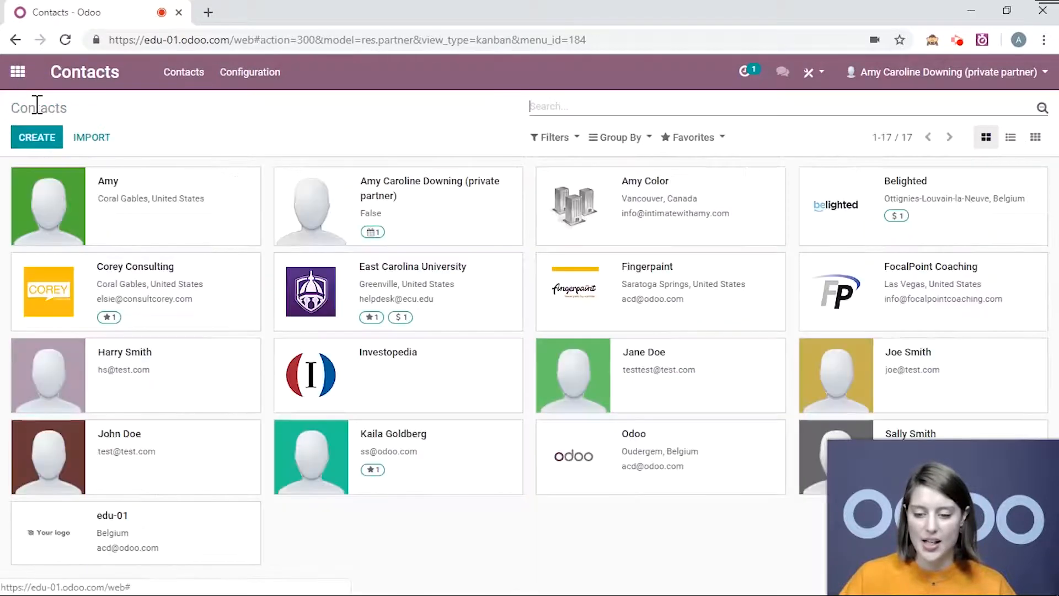
pyautogui.click(216, 215)
pyautogui.click(31, 135)
pyautogui.scroll(-1, 18, 208)
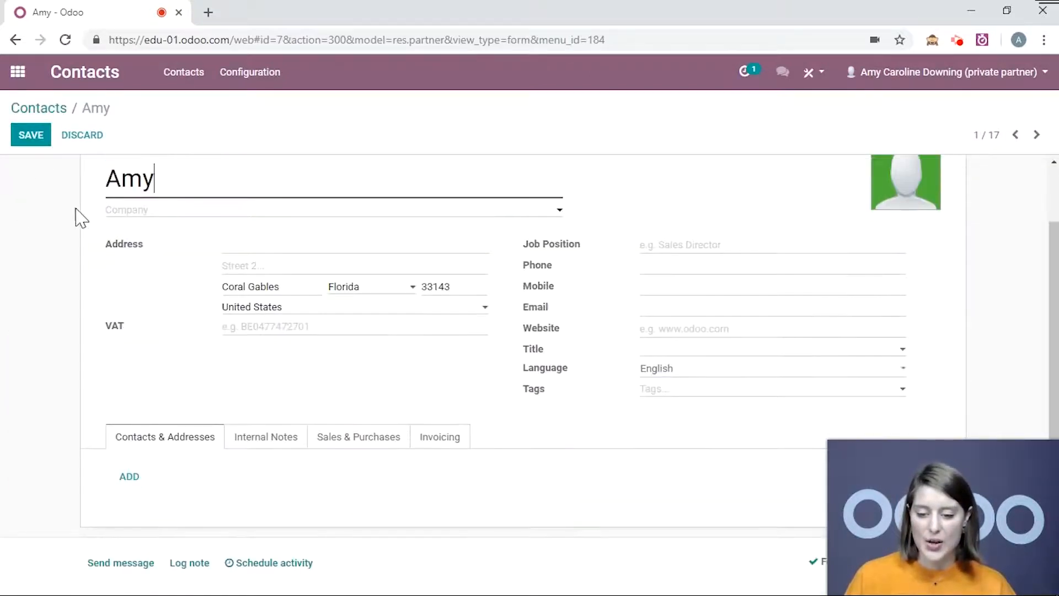
pyautogui.scroll(1, 99, 216)
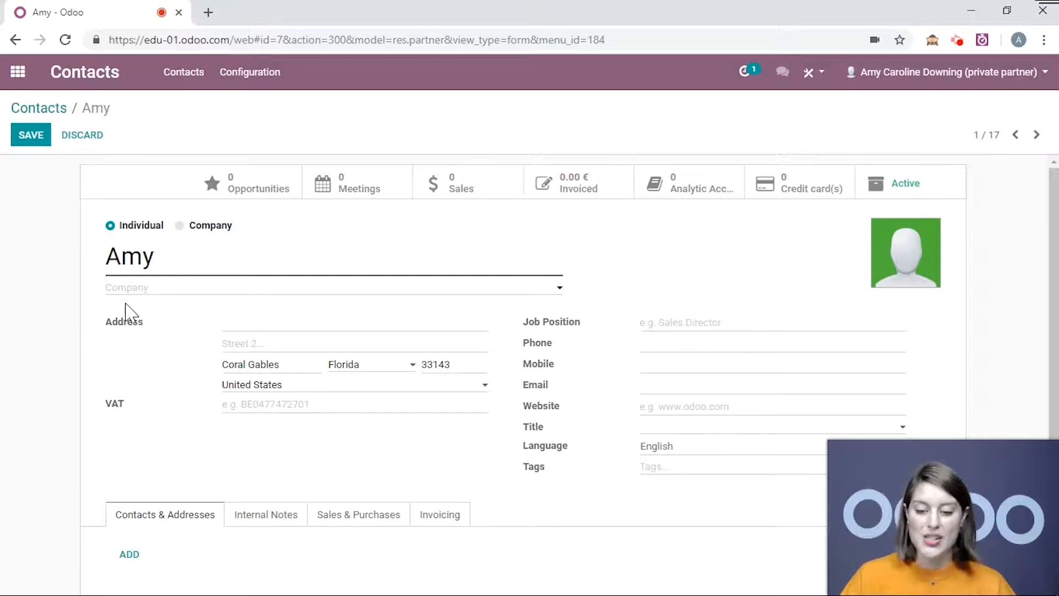
# Set Amy's company to Corey Consulting and her job position to Manager, then save.
pyautogui.click(132, 288)
pyautogui.write('core')
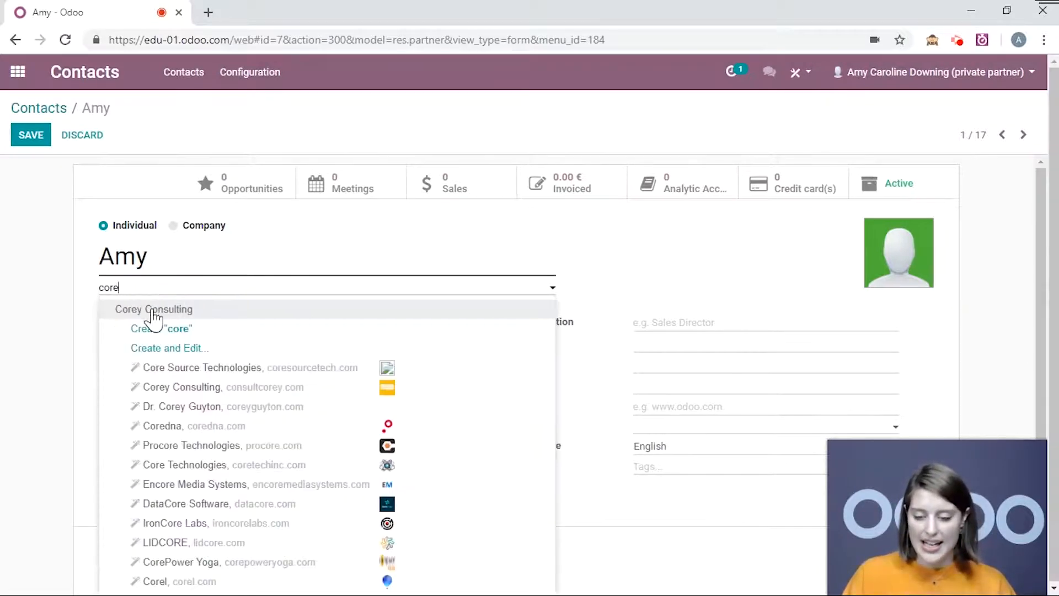
pyautogui.click(145, 310)
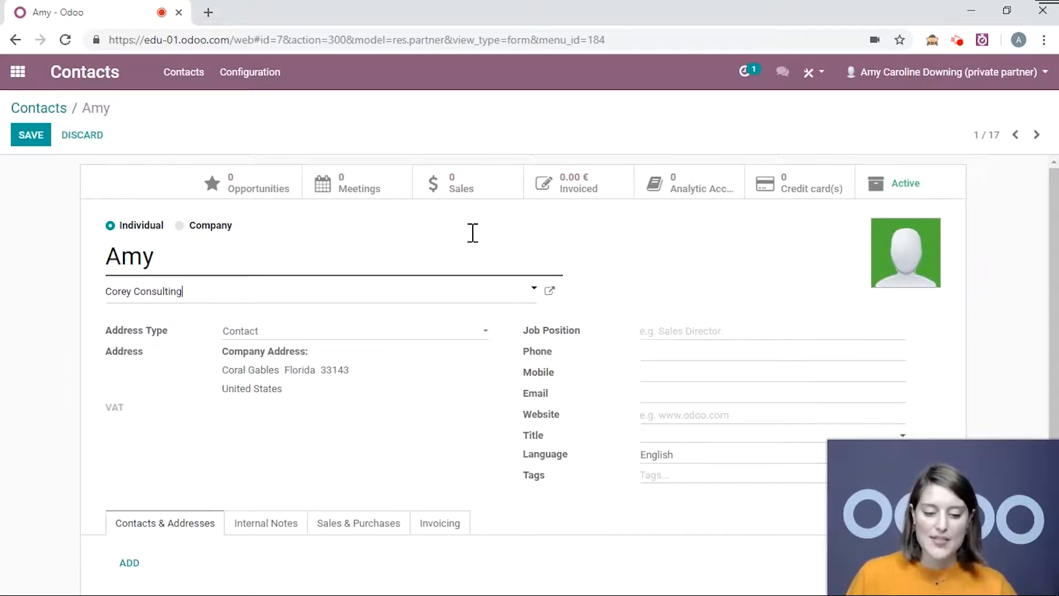
pyautogui.scroll(-1, 44, 323)
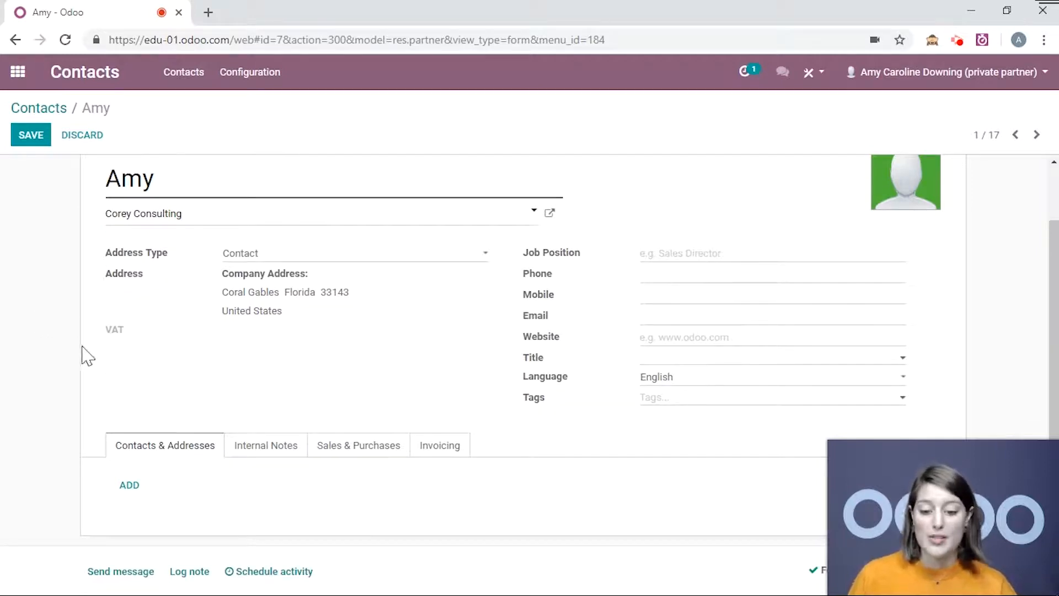
pyautogui.click(662, 257)
pyautogui.write('Manager')
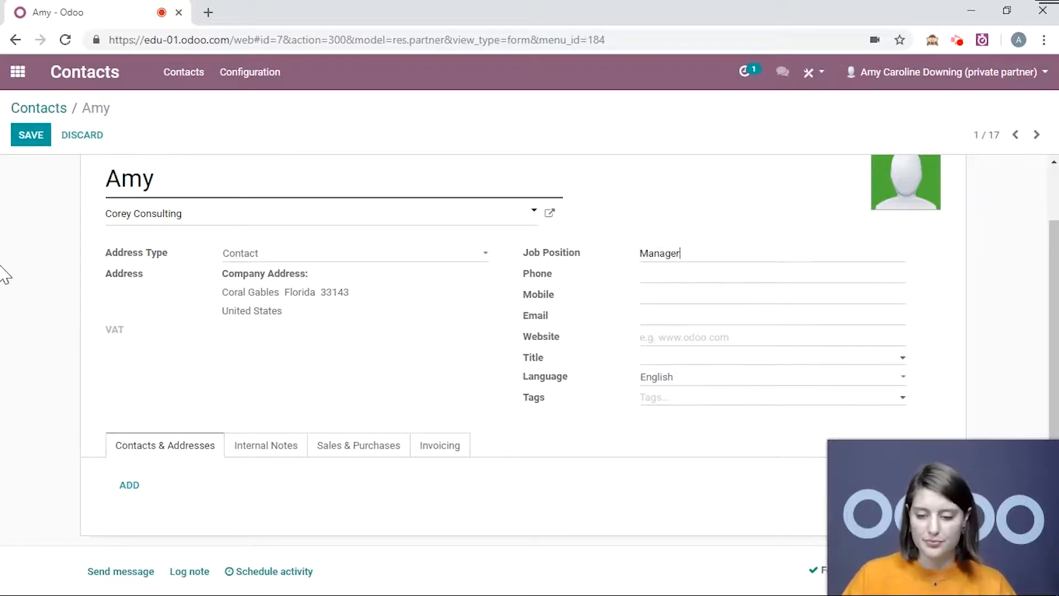
pyautogui.scroll(2, 23, 232)
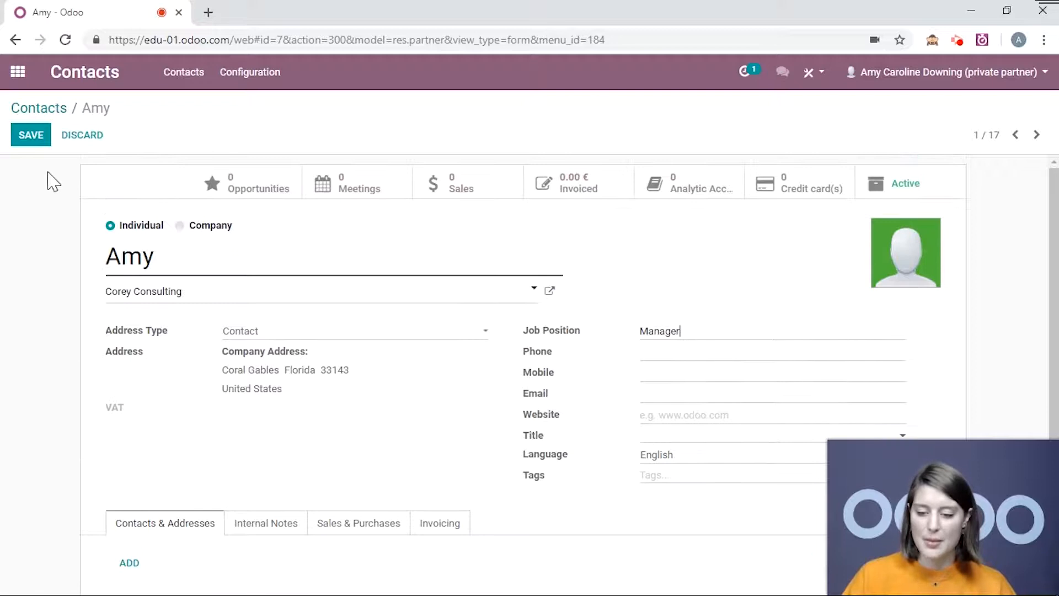
pyautogui.click(38, 142)
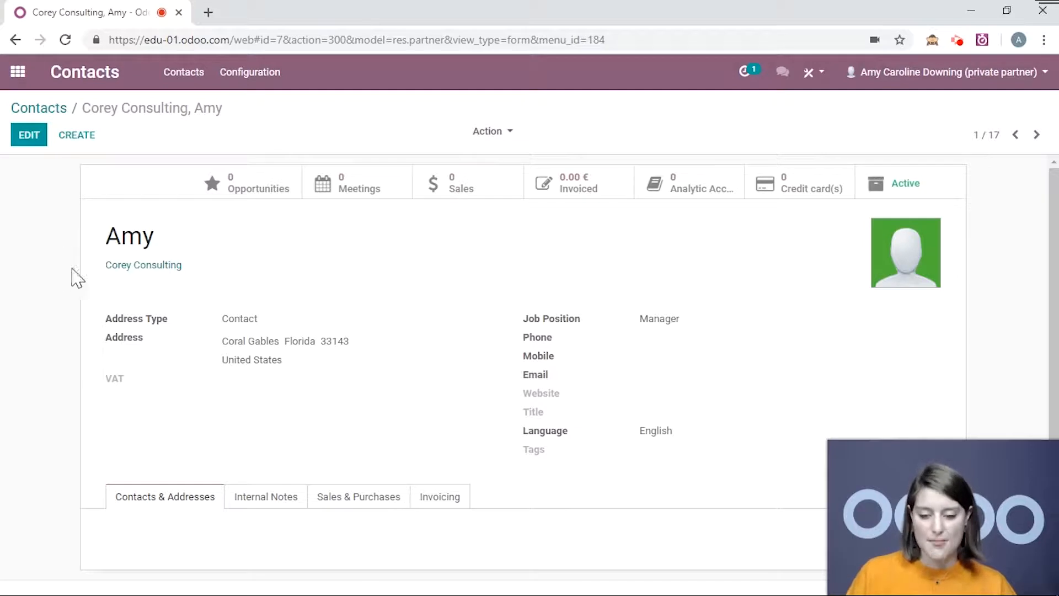
# Check Amy appears as Manager under Corey Consulting, then return to all contacts.
pyautogui.click(165, 266)
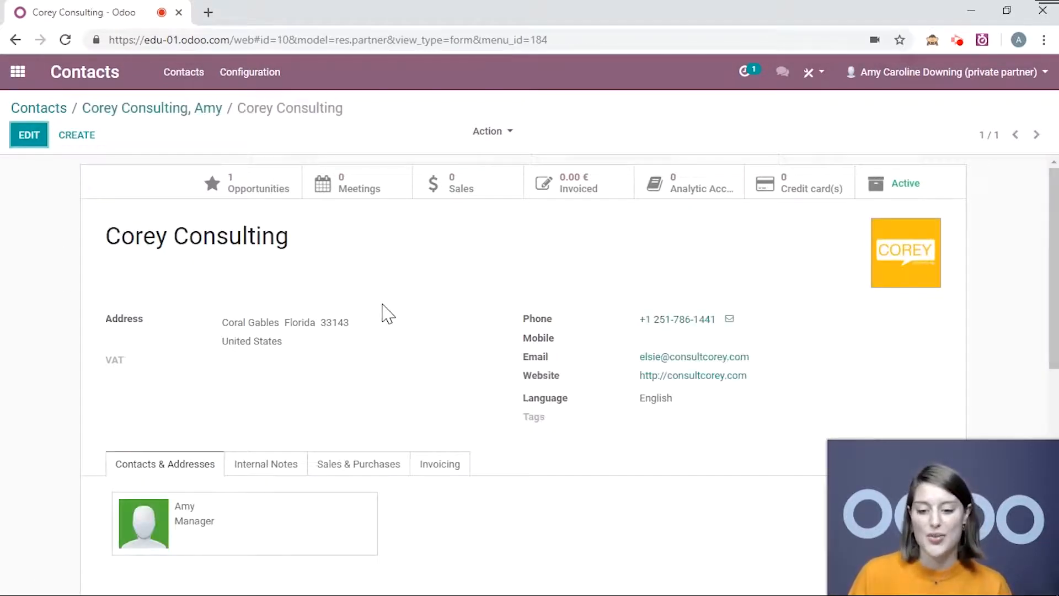
pyautogui.scroll(-2, 373, 293)
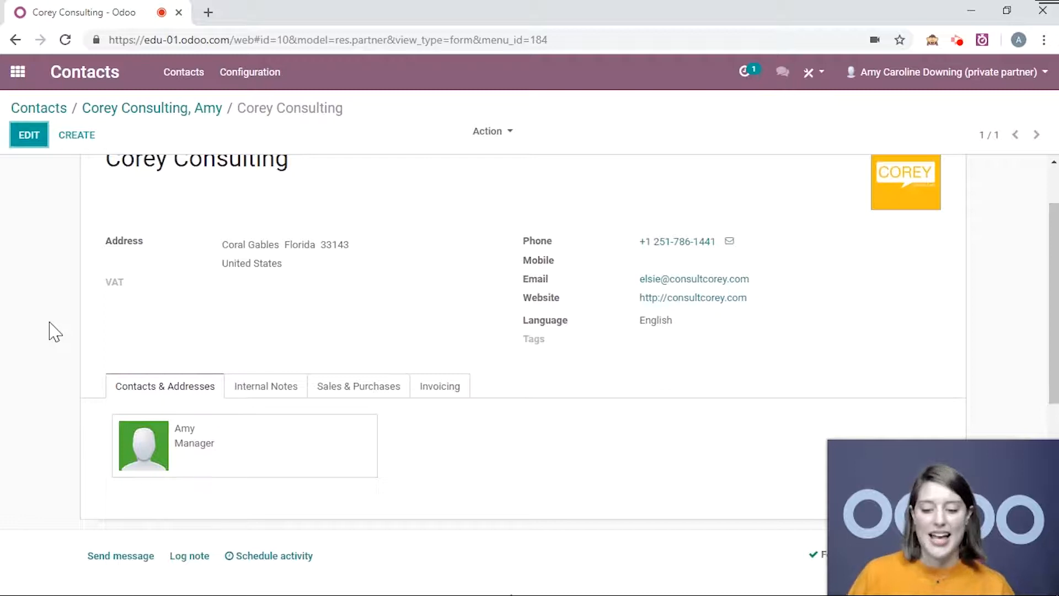
pyautogui.click(207, 445)
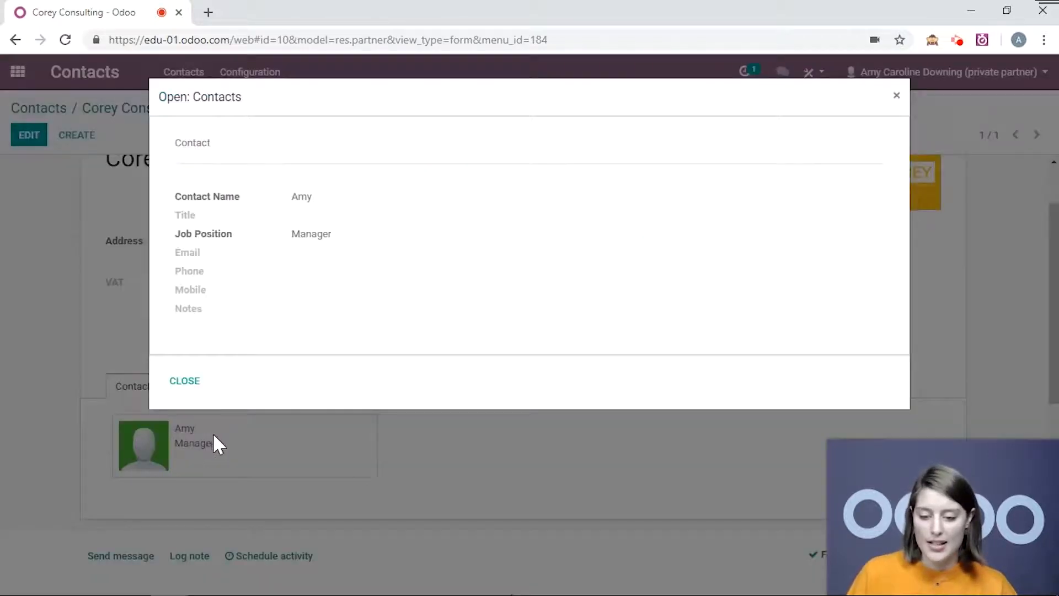
pyautogui.click(175, 393)
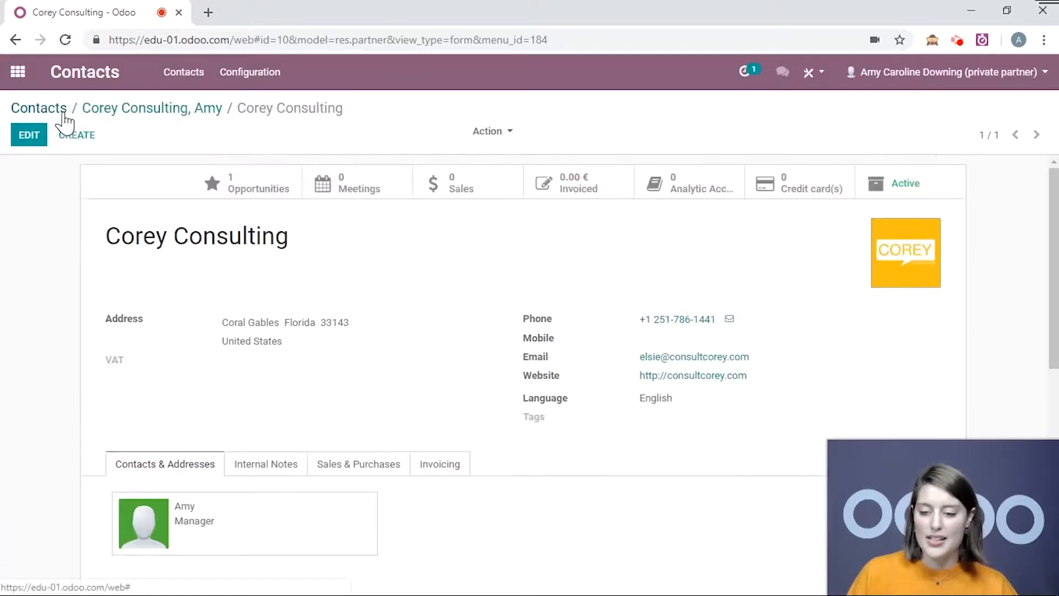
pyautogui.click(61, 115)
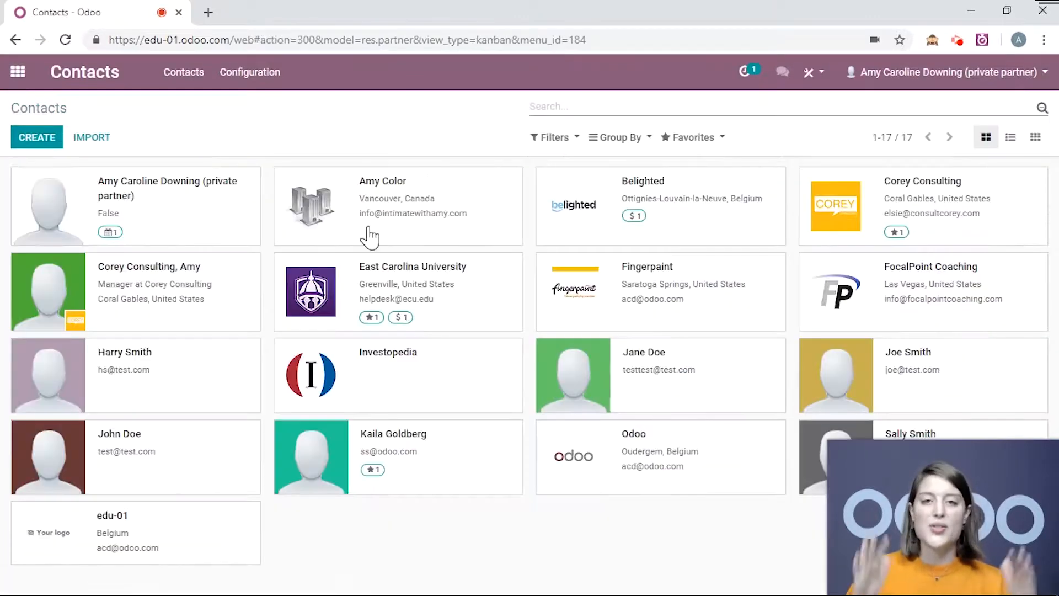
pyautogui.click(1011, 137)
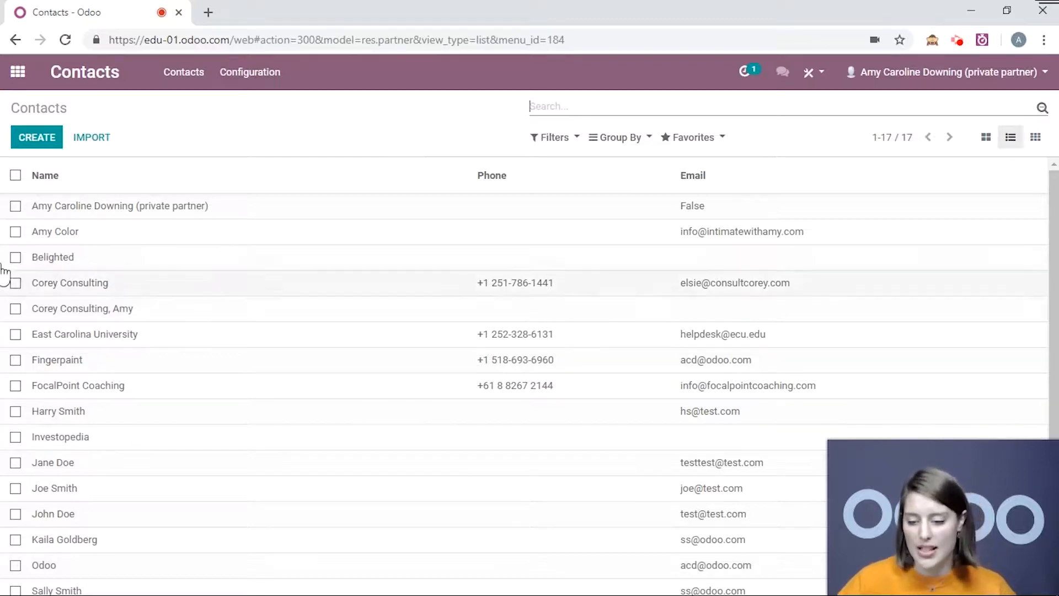
pyautogui.click(16, 232)
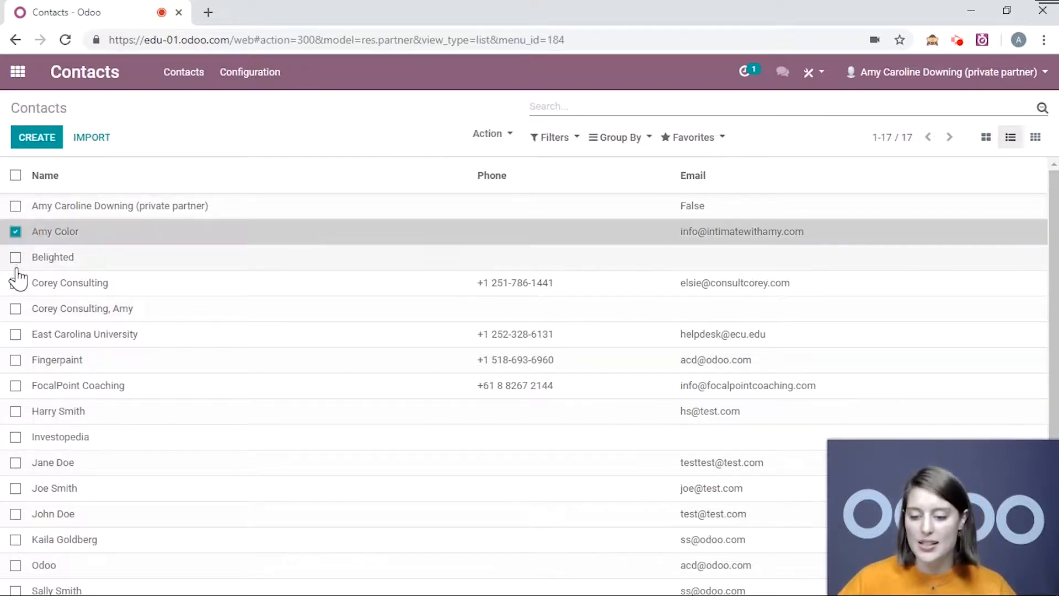
pyautogui.click(15, 258)
pyautogui.click(15, 283)
pyautogui.click(16, 309)
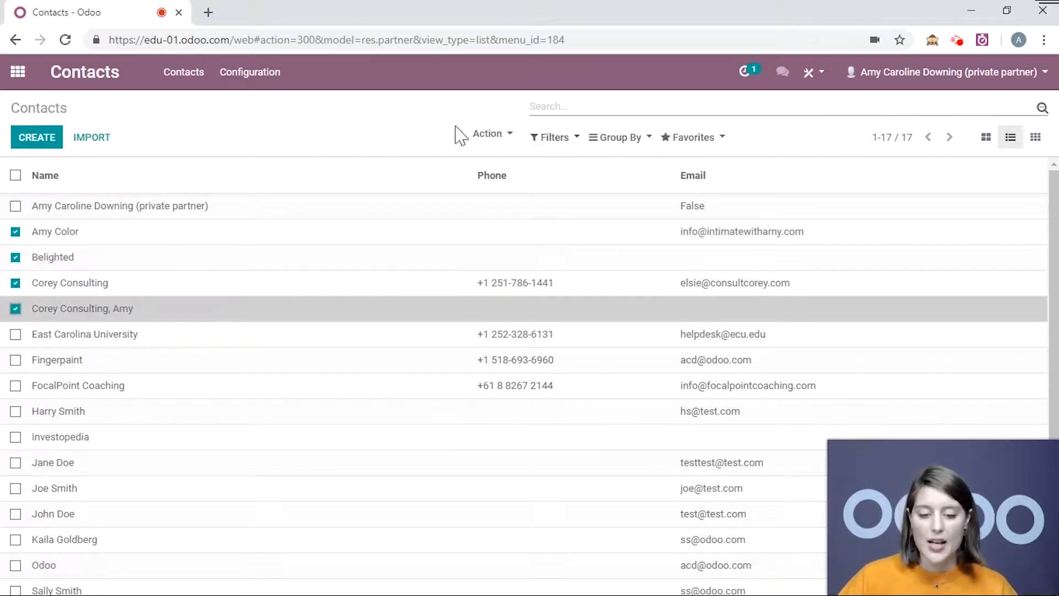
pyautogui.click(486, 134)
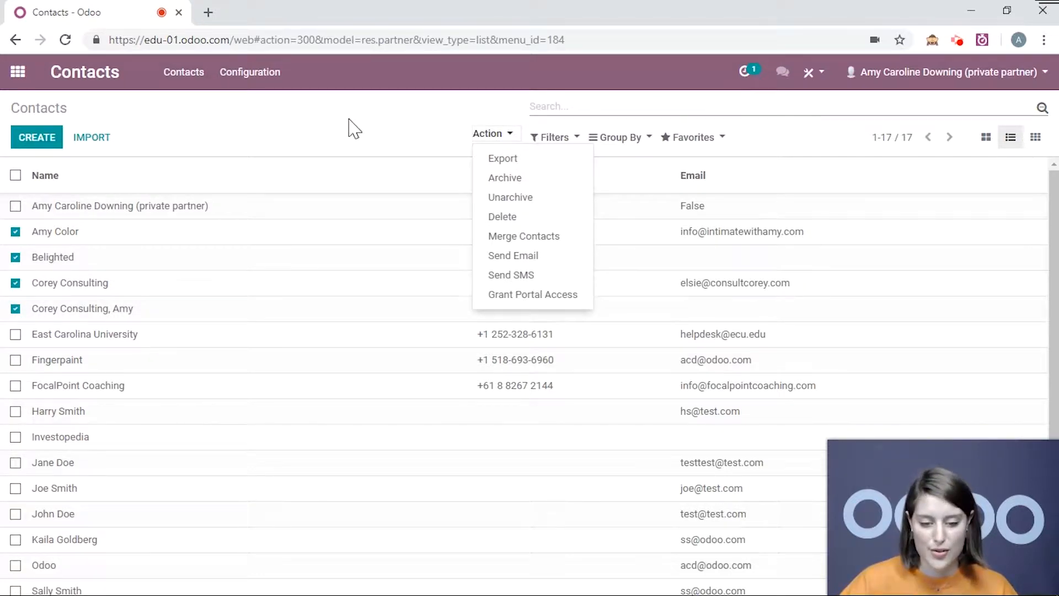
# Export the ticked contacts with Update data enabled and add the Name field.
pyautogui.click(513, 165)
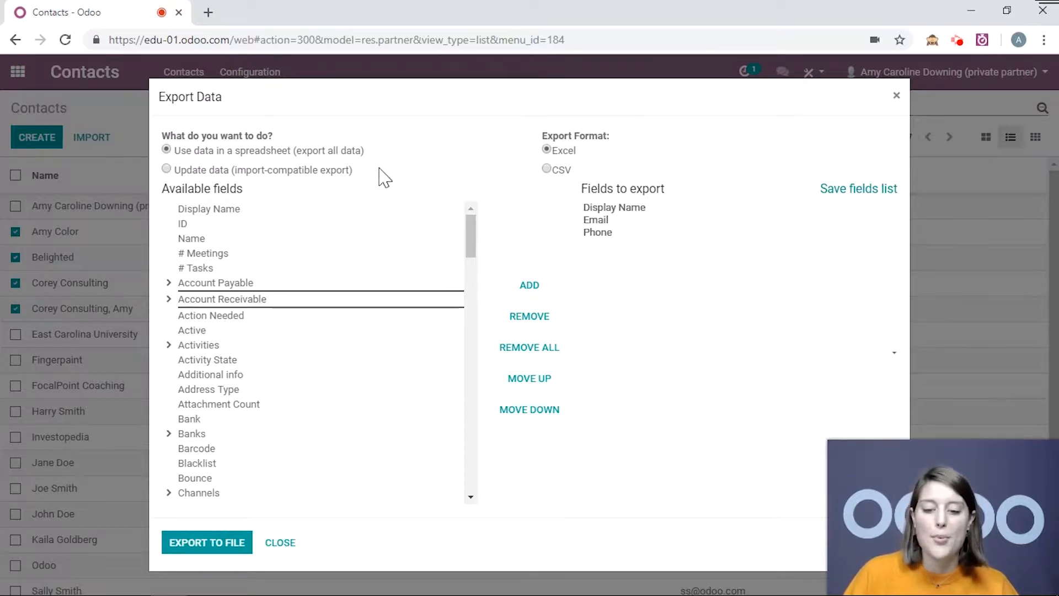
pyautogui.click(167, 170)
pyautogui.click(213, 224)
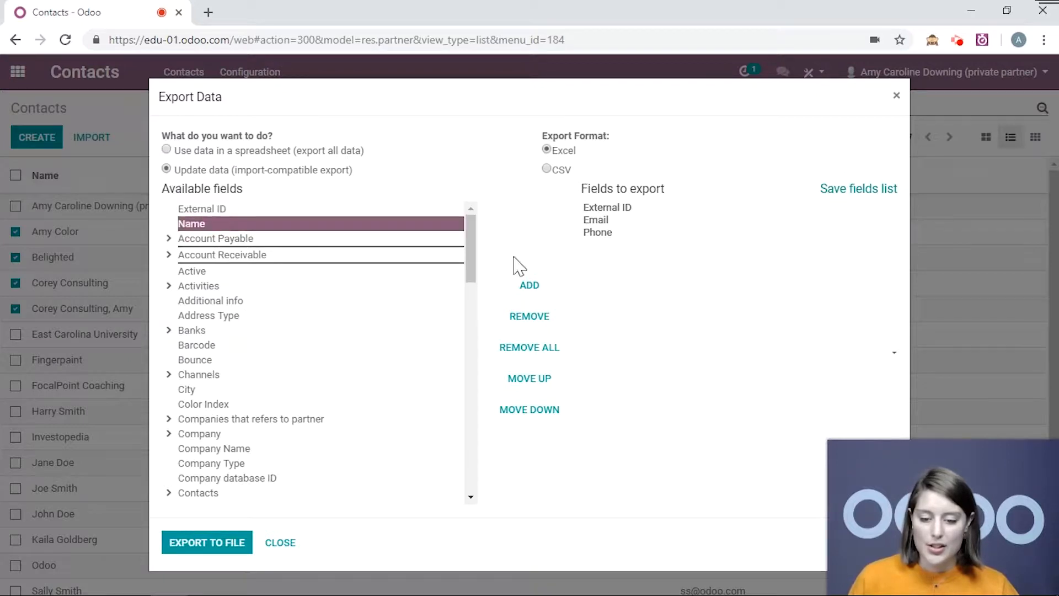
pyautogui.click(529, 285)
pyautogui.scroll(-3, 242, 276)
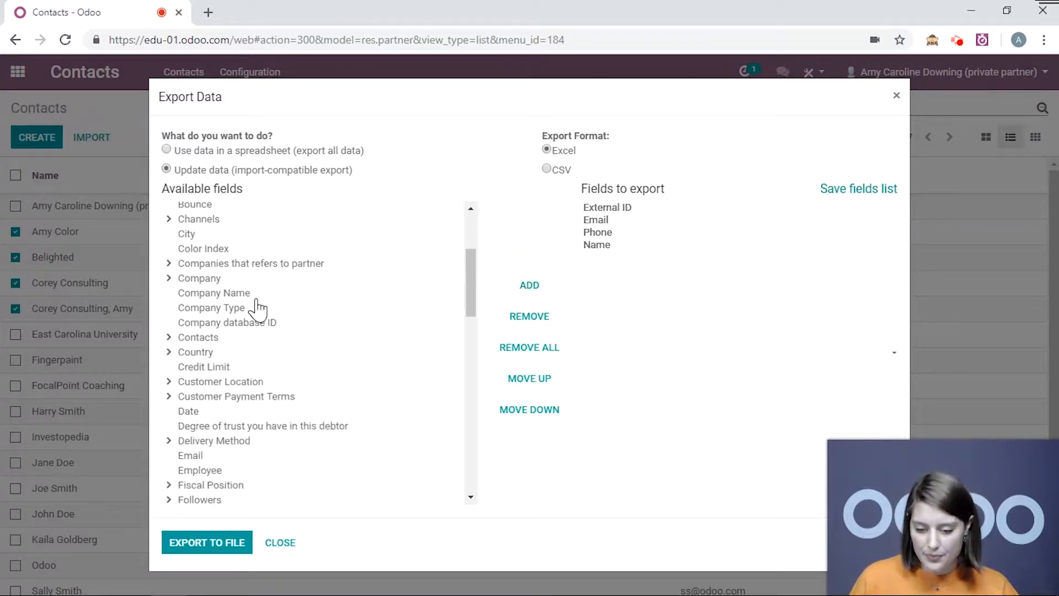
# Add Country/Country Name and Email to the export fields, then close without exporting.
pyautogui.click(196, 352)
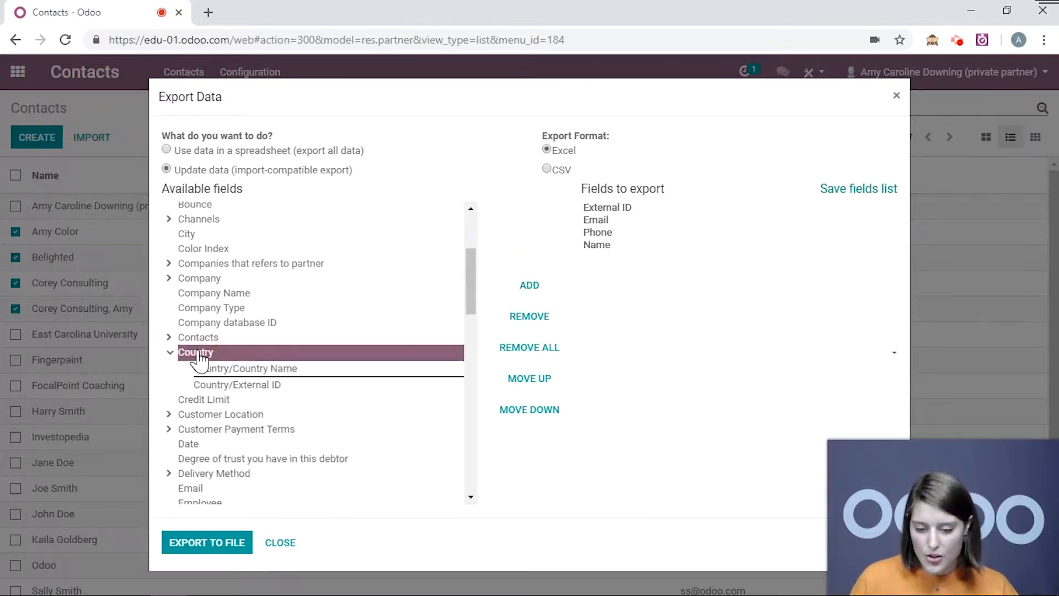
pyautogui.click(255, 368)
pyautogui.click(508, 285)
pyautogui.scroll(-3, 249, 369)
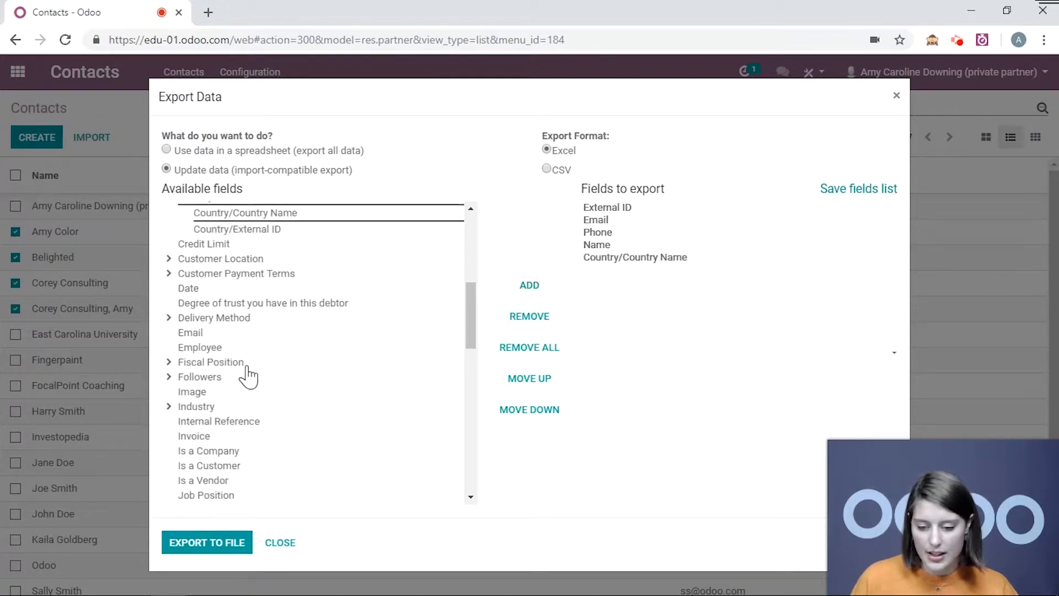
pyautogui.click(241, 332)
pyautogui.click(528, 286)
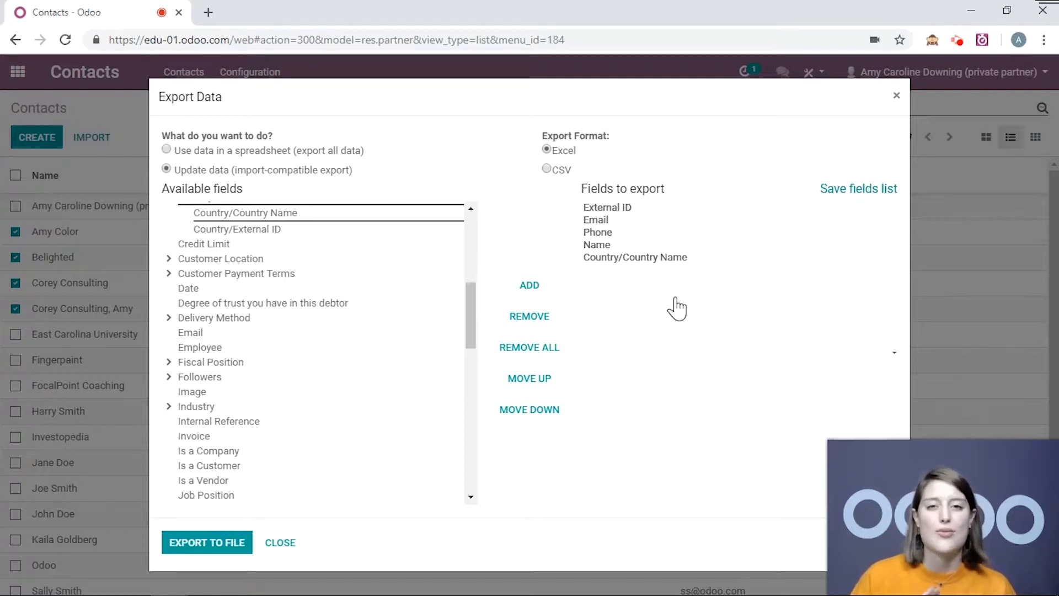
pyautogui.click(279, 543)
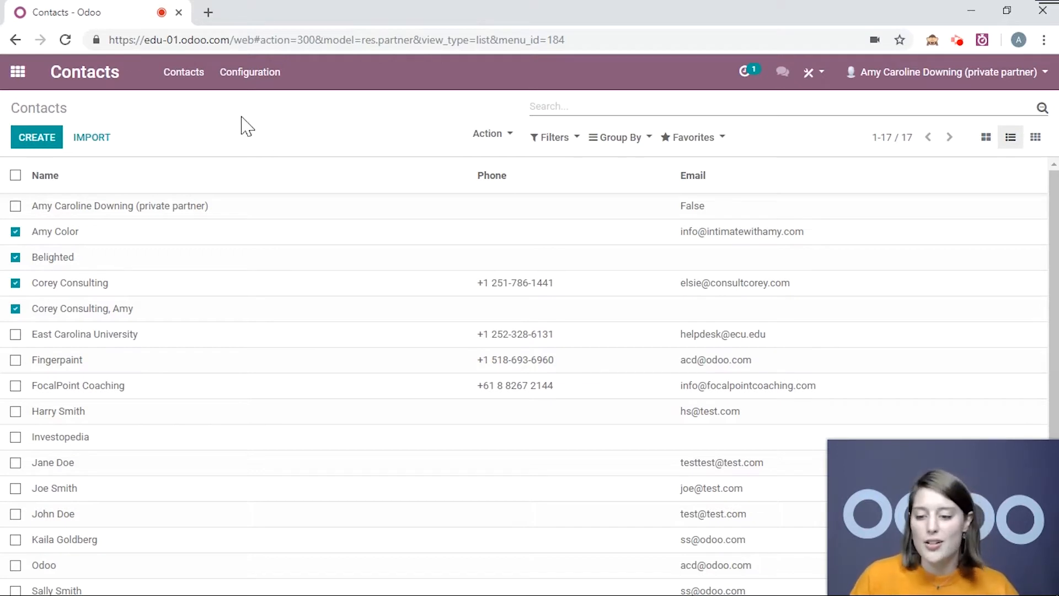
# Open the contacts Import a File page and load the TTTT spreadsheet.
pyautogui.click(98, 146)
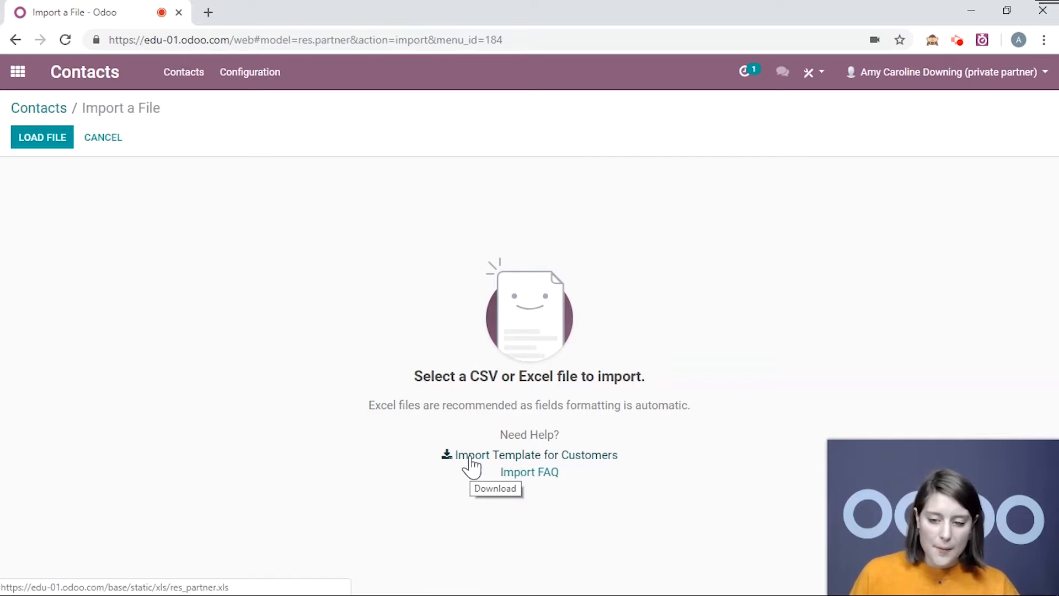
pyautogui.click(50, 136)
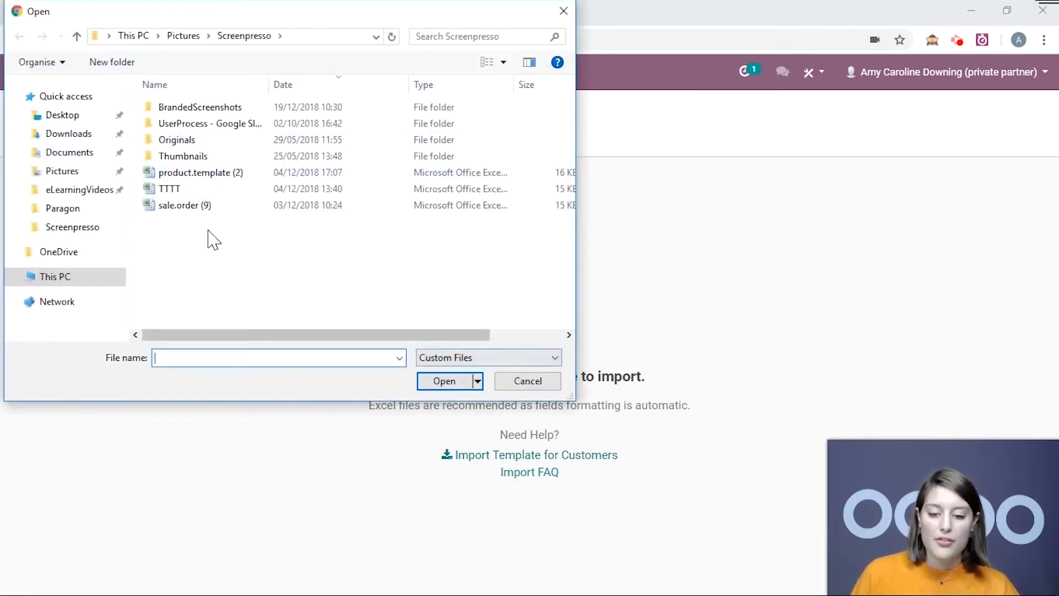
pyautogui.click(196, 190)
pyautogui.click(443, 381)
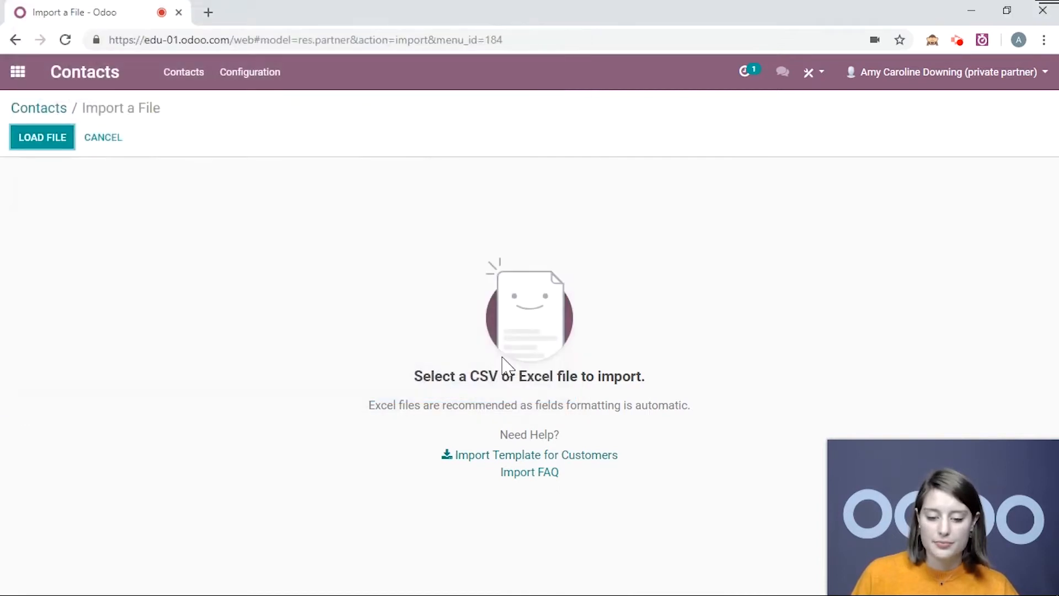